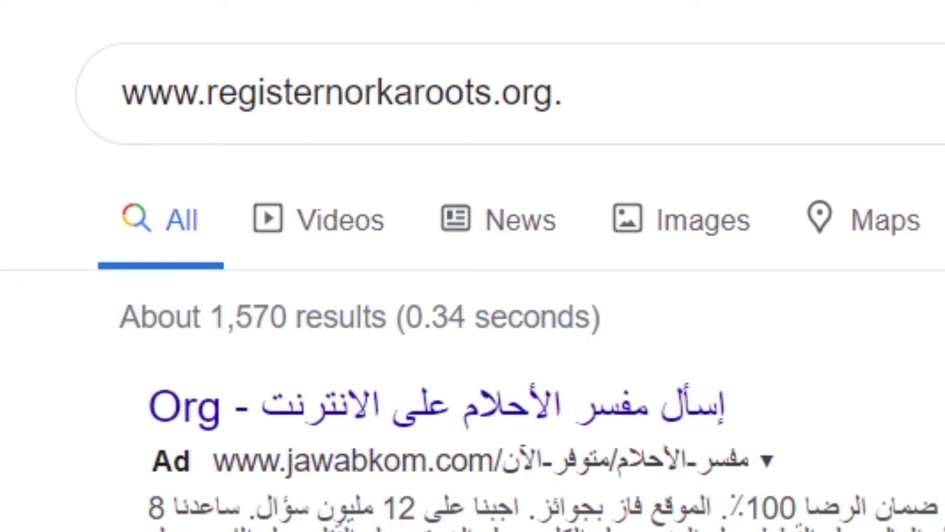
Remove the trailing full stop from the search query to reach the NORKA Roots site
click(620, 84)
key(BackSpace)
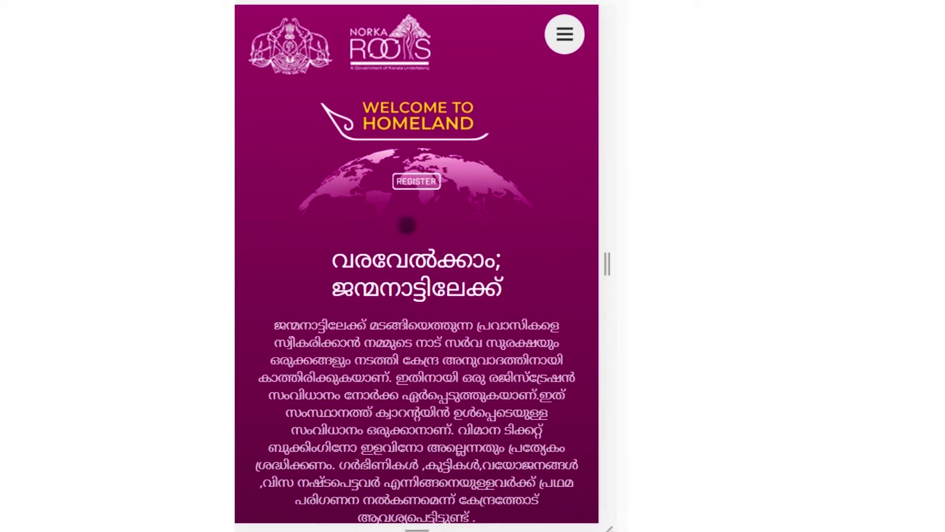
Scroll to the registration form and review the name, age, birth date and passport fields
scroll(408, 226, down, 2)
scroll(422, 253, down, 2)
scroll(423, 254, up, 2)
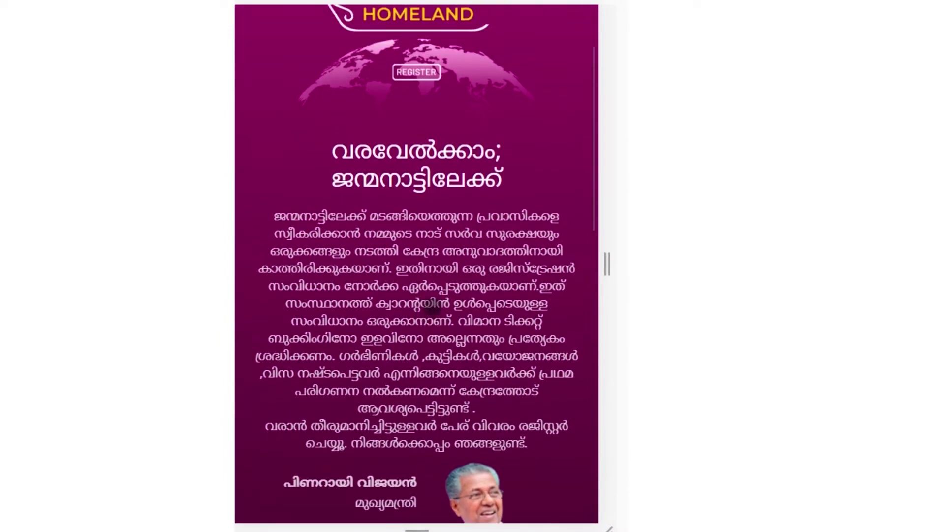
scroll(433, 320, down, 6)
drag(442, 387, 414, 11)
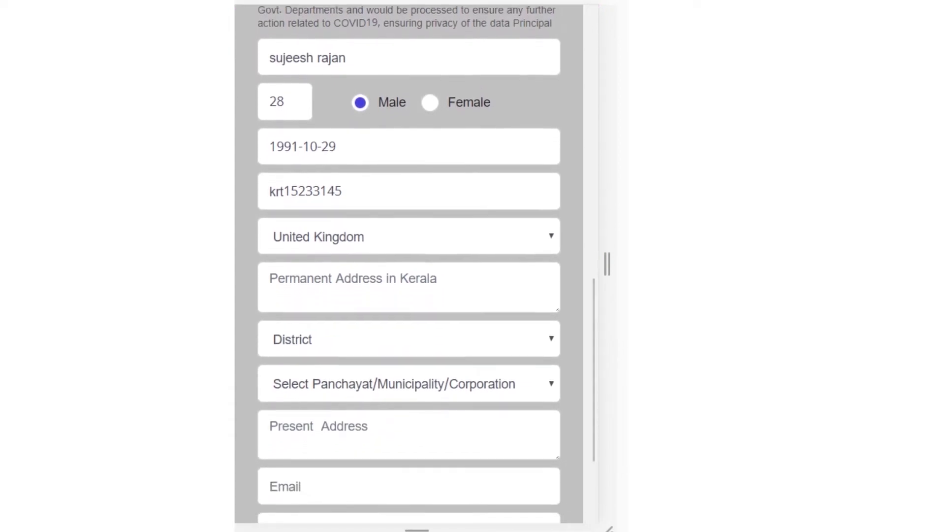
click(358, 55)
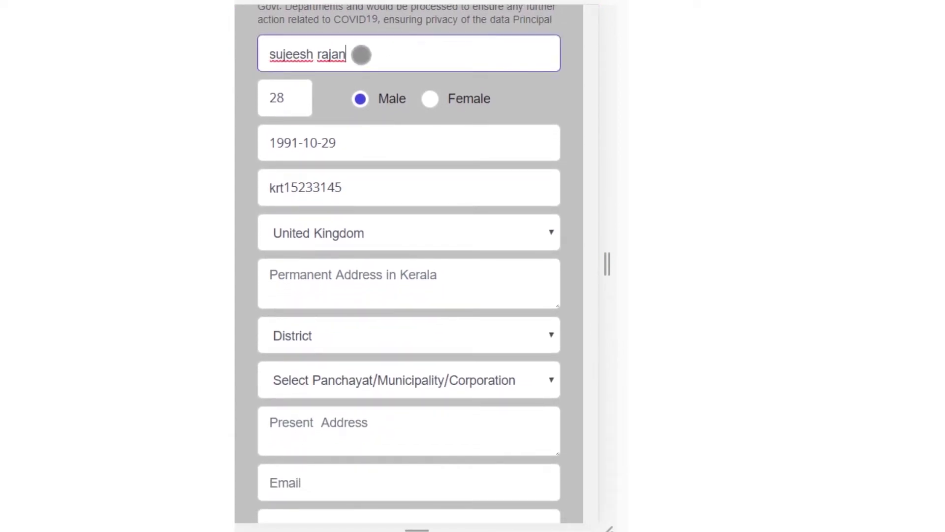
click(292, 97)
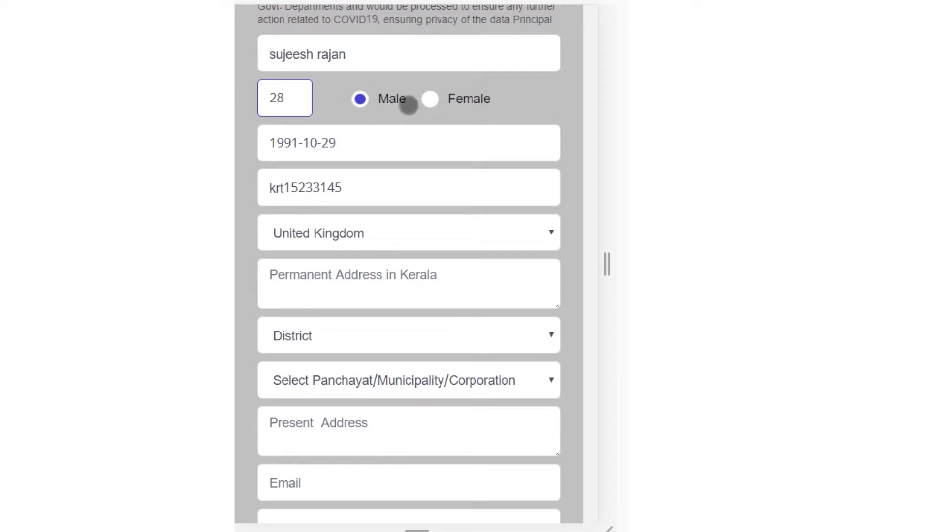
click(334, 144)
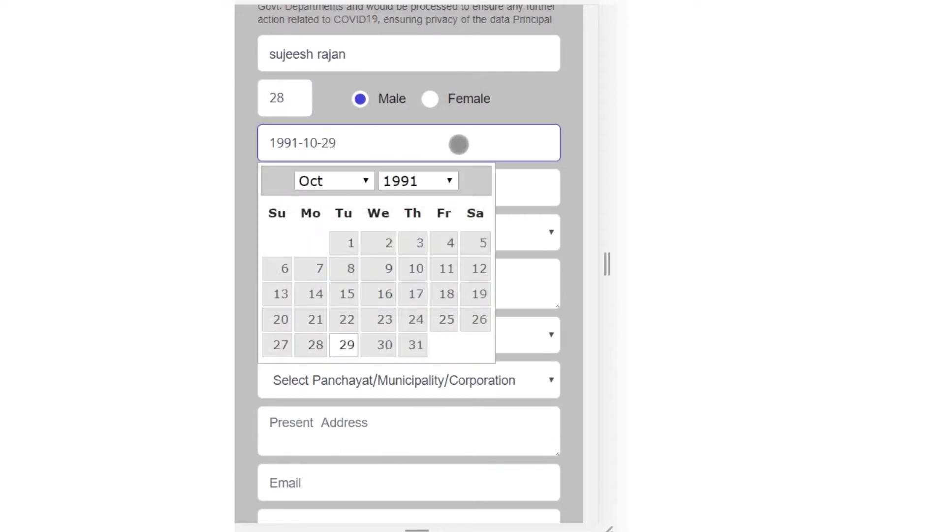
click(580, 158)
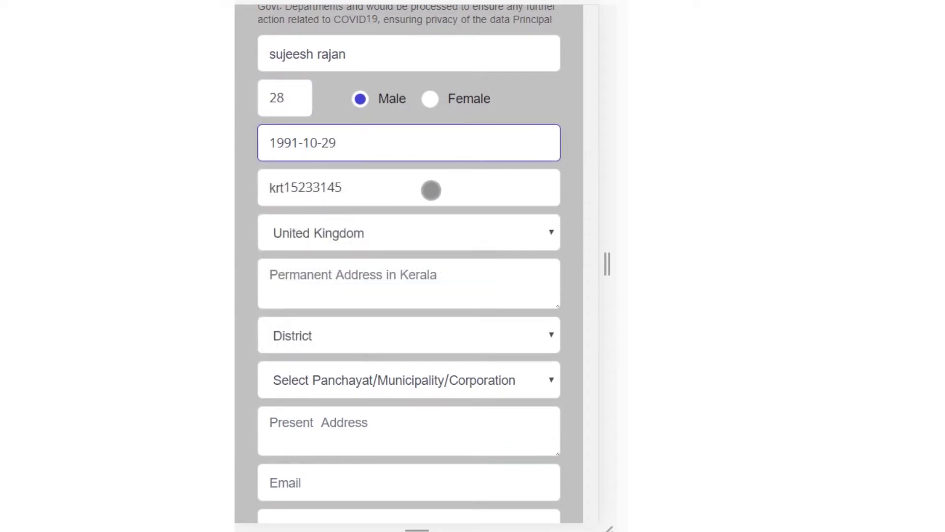
click(310, 190)
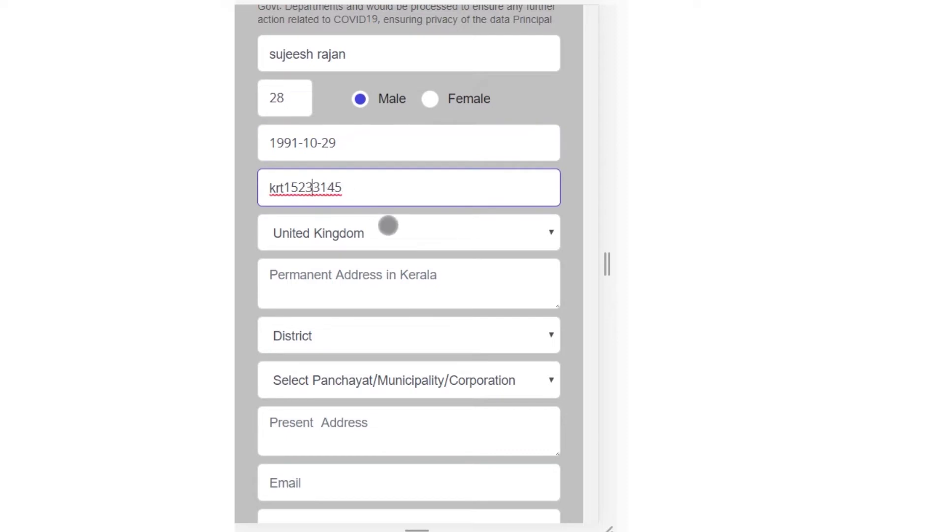
Choose United Arab Emirates as the country instead of United Kingdom
click(389, 226)
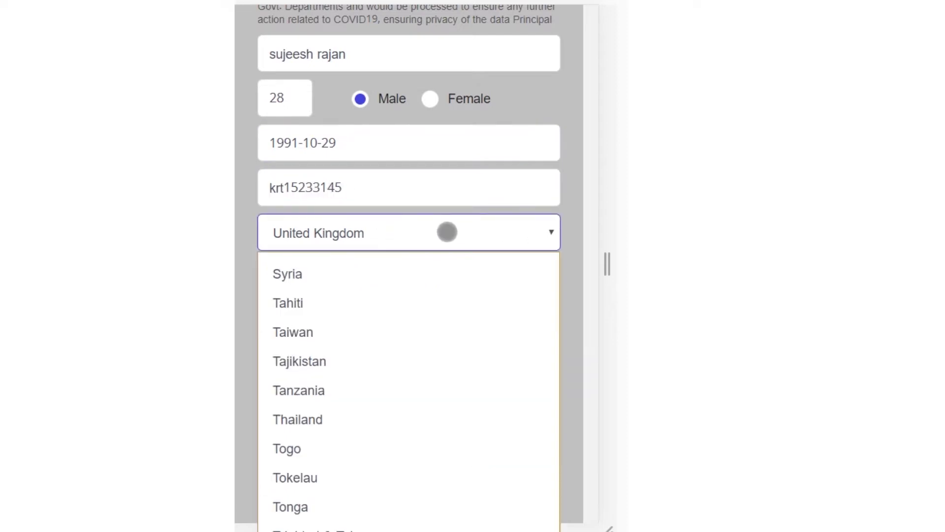
scroll(448, 232, down, 2)
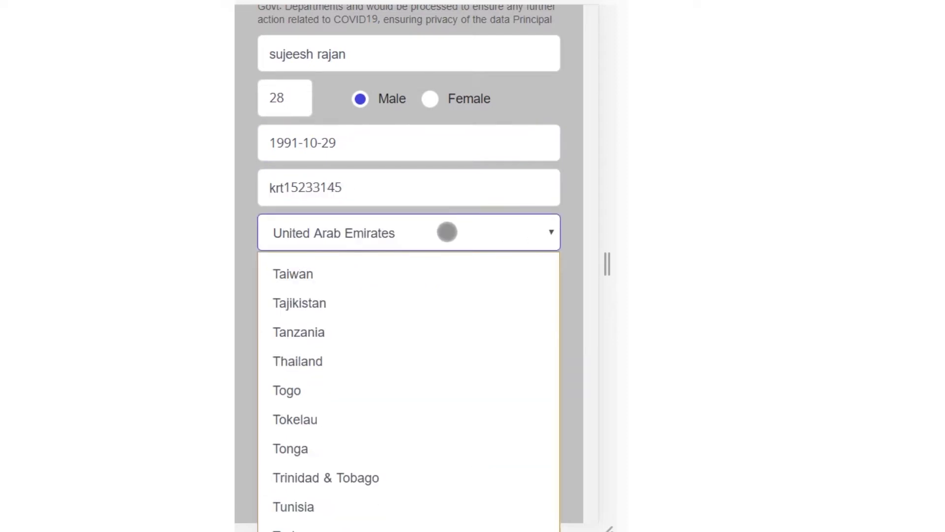
click(436, 233)
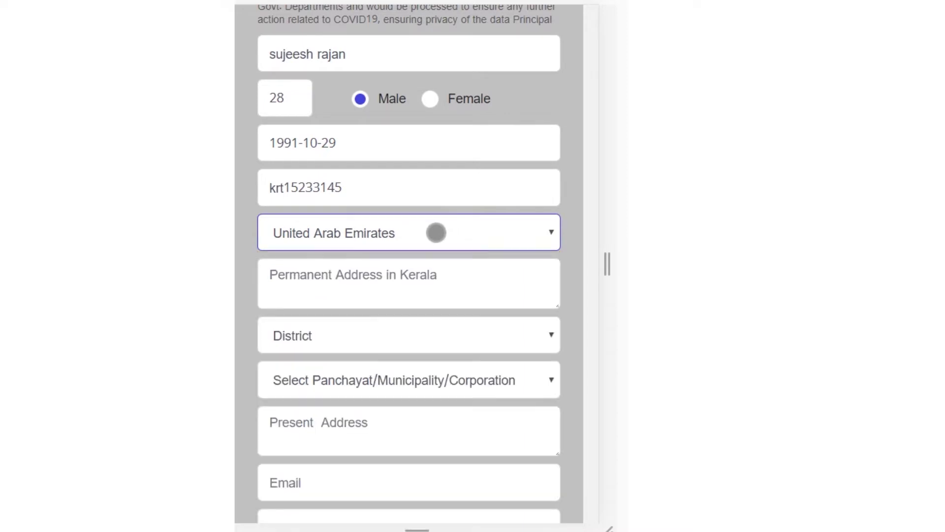
click(359, 274)
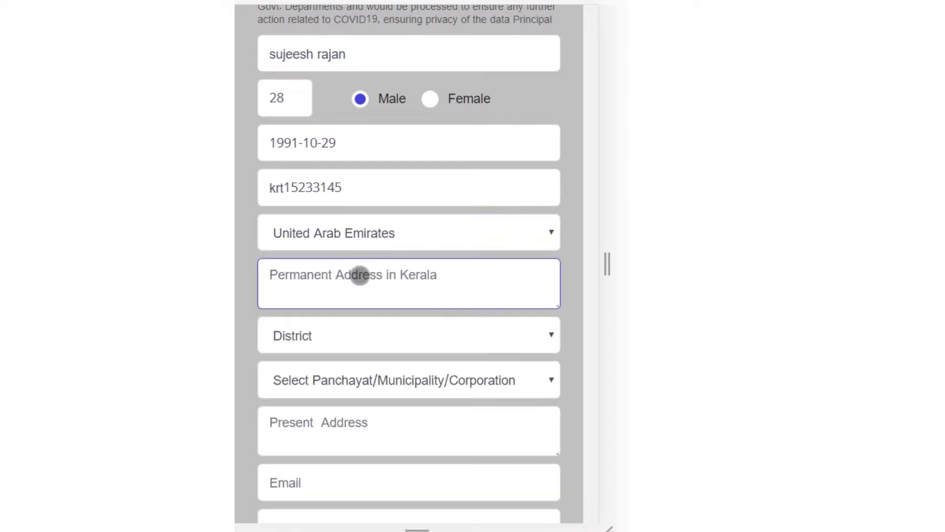
Enter 'Home Address' as the permanent address in Kerala
text(Home D)
key(BackSpace)
text(Address)
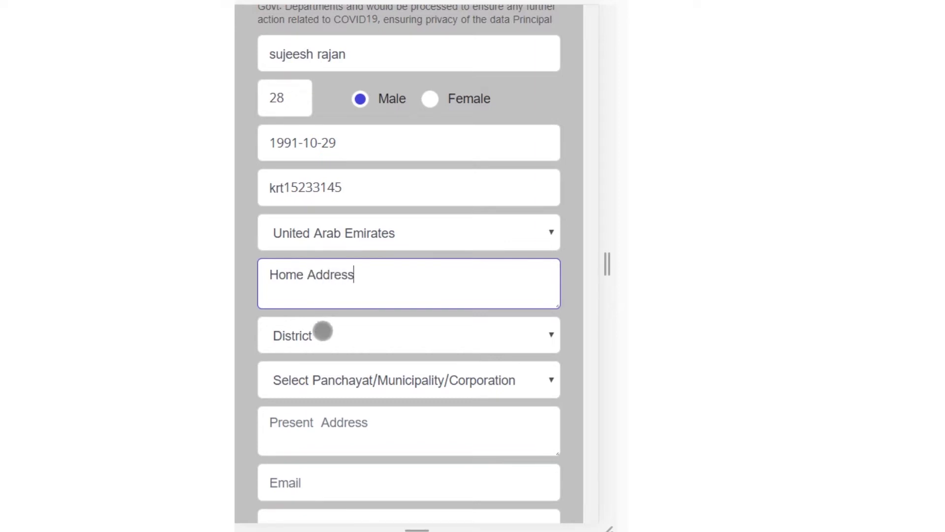
Set the district to Thrissur
click(323, 332)
key(Down)
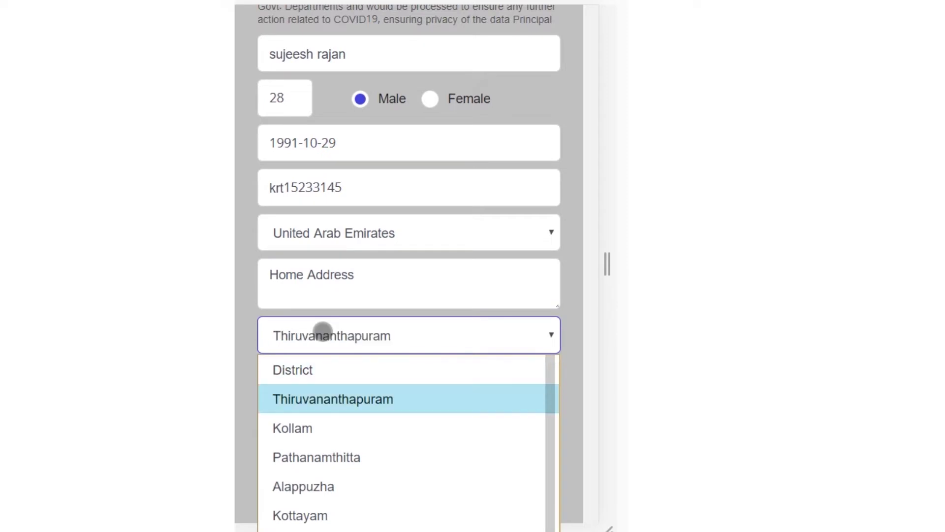
key(t)
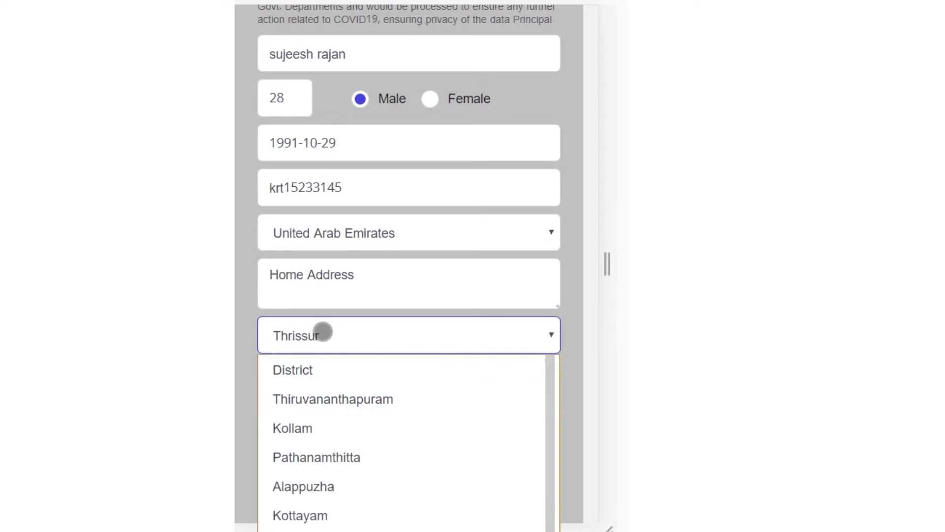
key(Return)
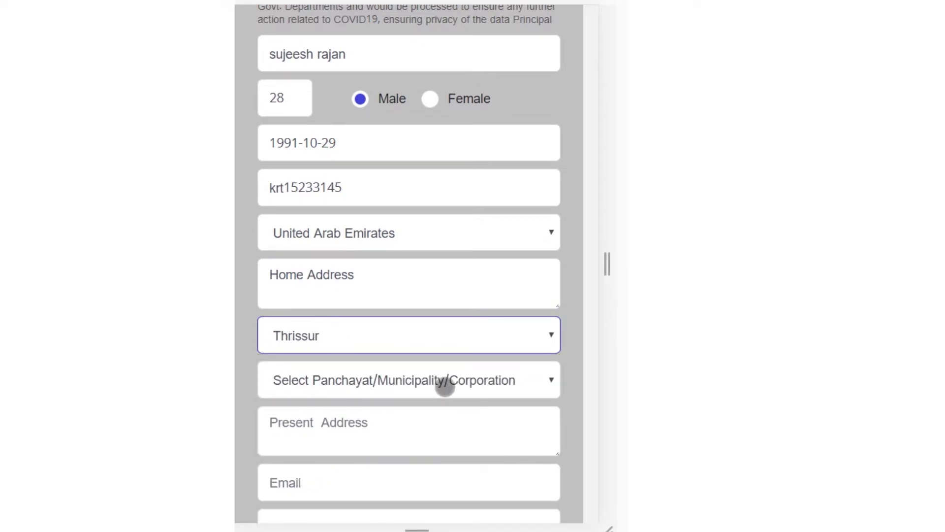
scroll(438, 387, down, 2)
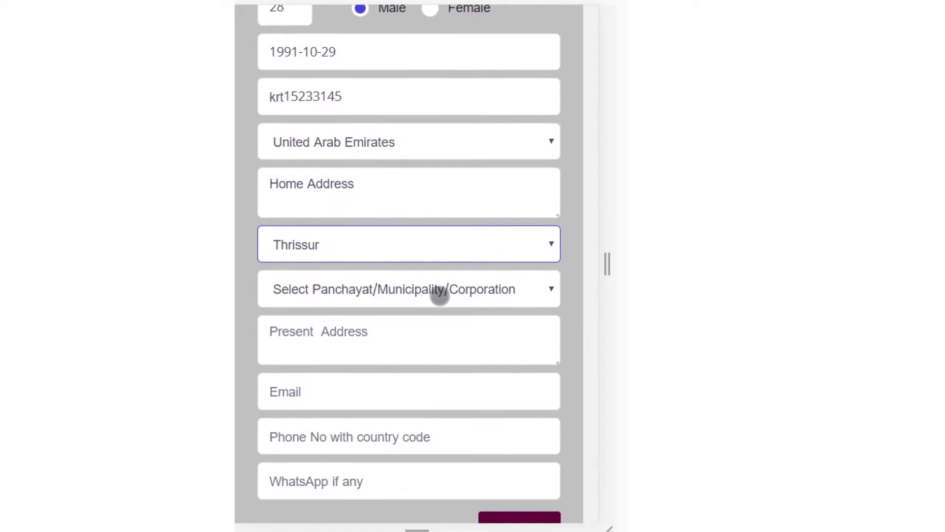
click(438, 291)
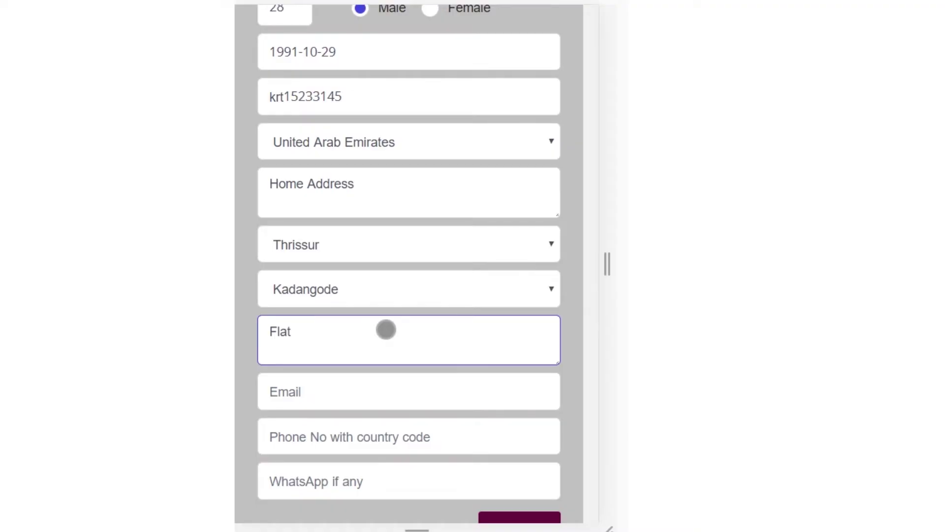
Choose Kadangode as the local body and enter 'Flat Address' as the present address
text(Address)
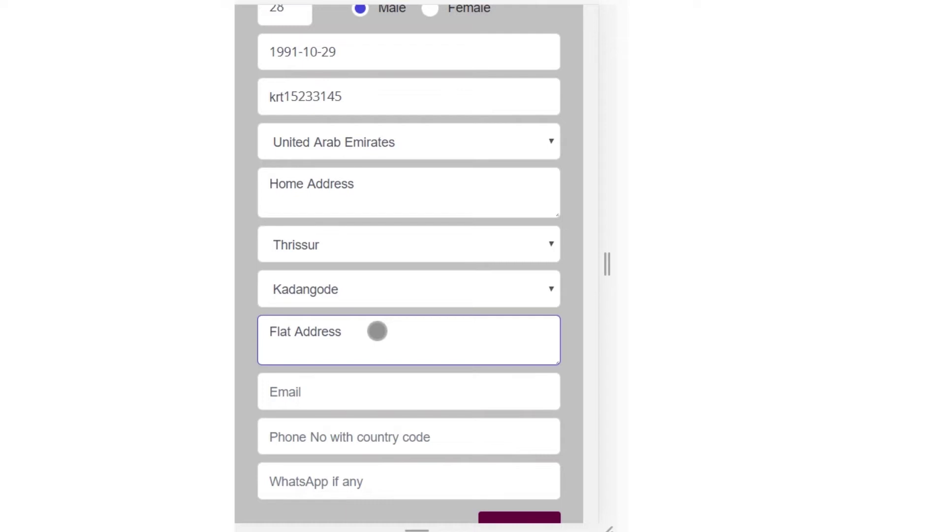
Fill in the applicant's saved e-mail address and phone number with country code
click(338, 398)
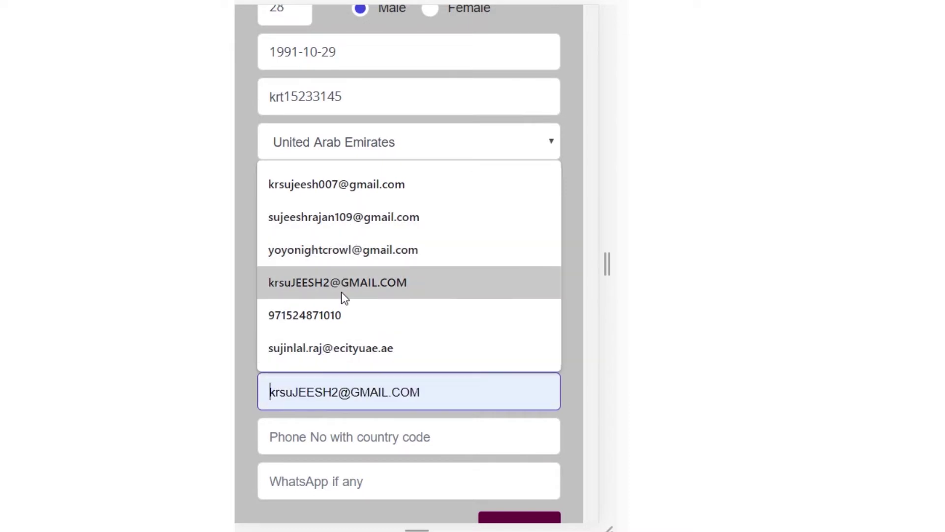
click(349, 221)
click(308, 448)
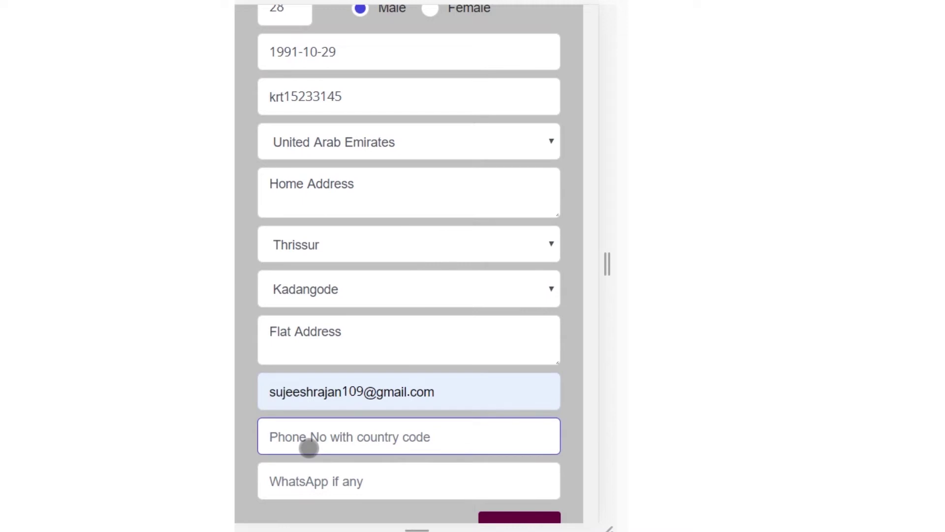
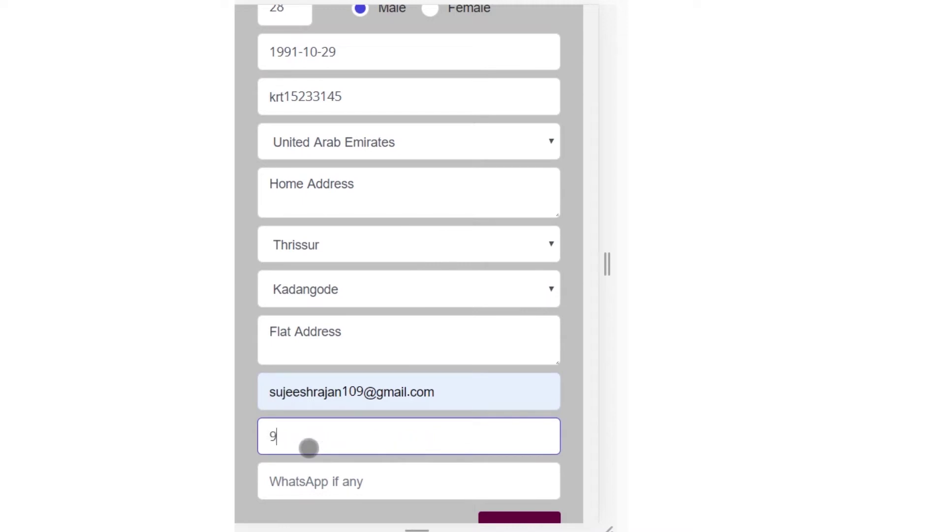
Enter the WhatsApp number and advance to the employment details step
click(321, 478)
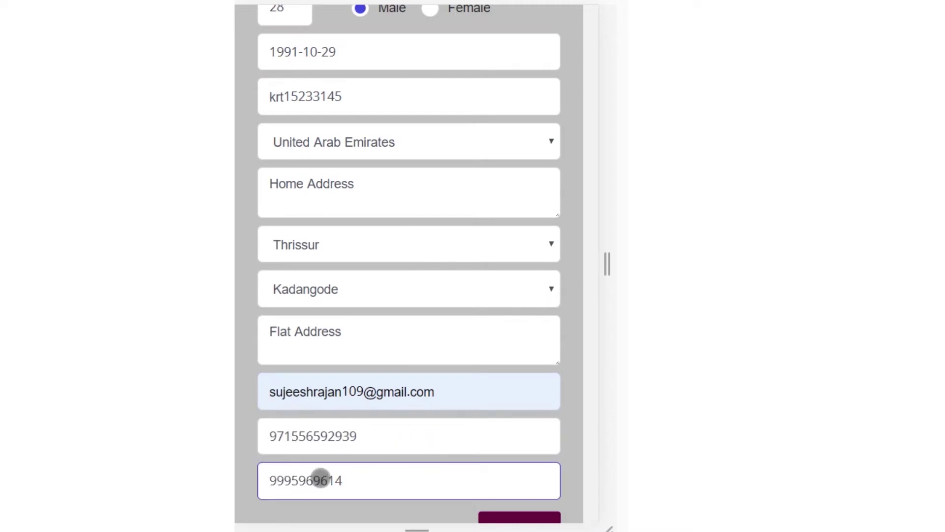
scroll(412, 470, down, 1)
click(514, 485)
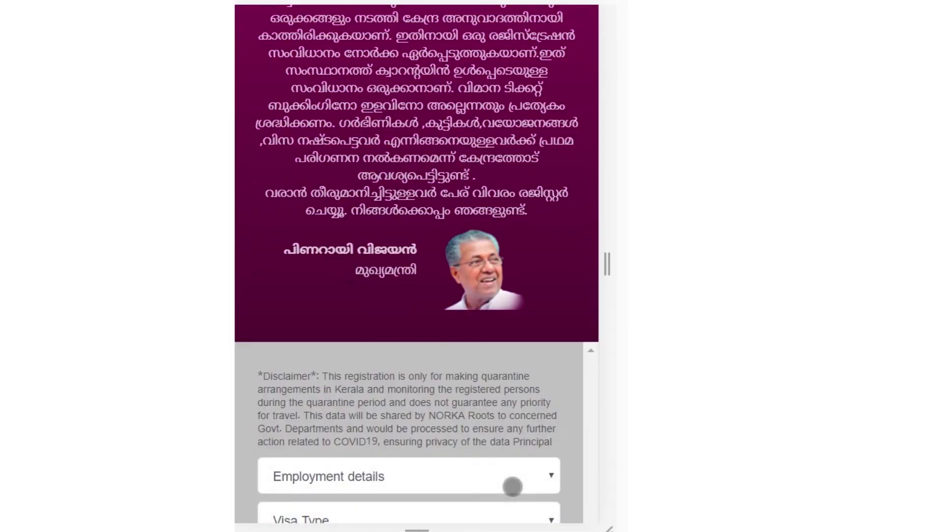
scroll(325, 377, down, 7)
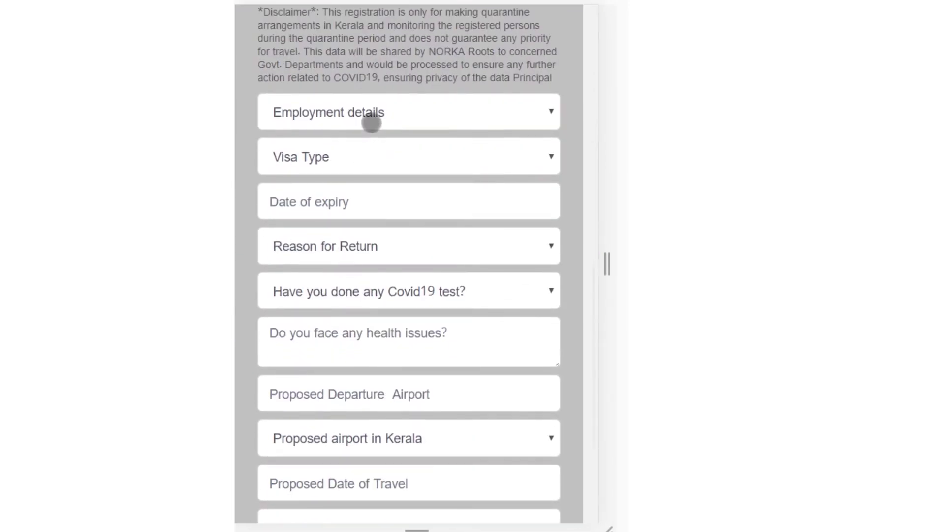
Set employment to Professional and visa type to Employment / Resident VISA
click(364, 110)
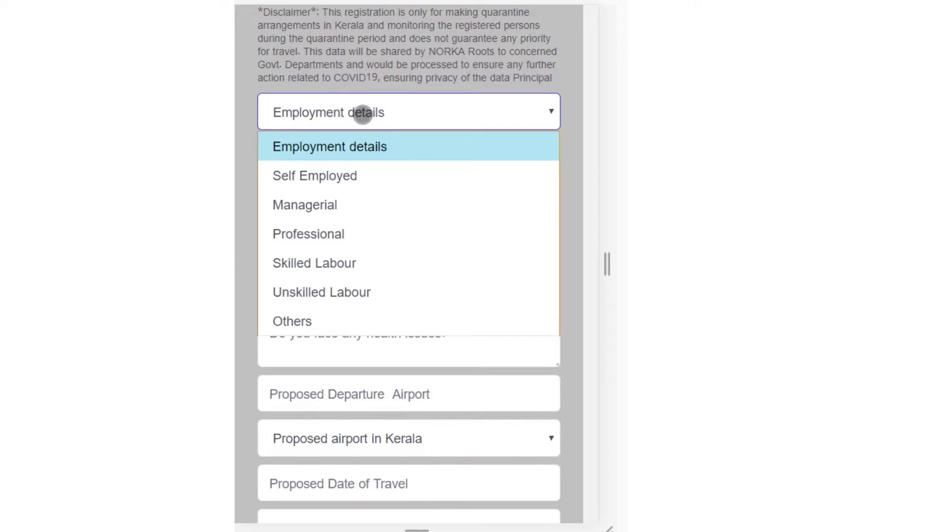
click(309, 233)
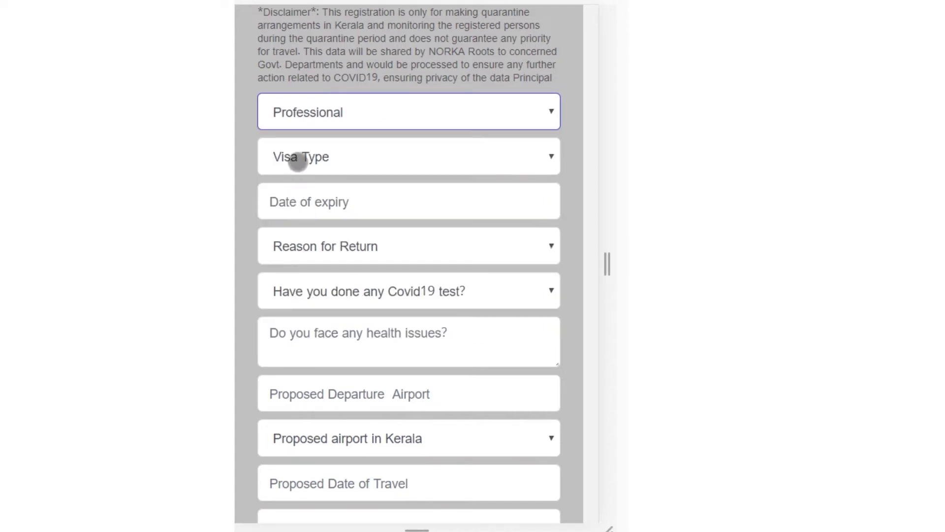
click(297, 158)
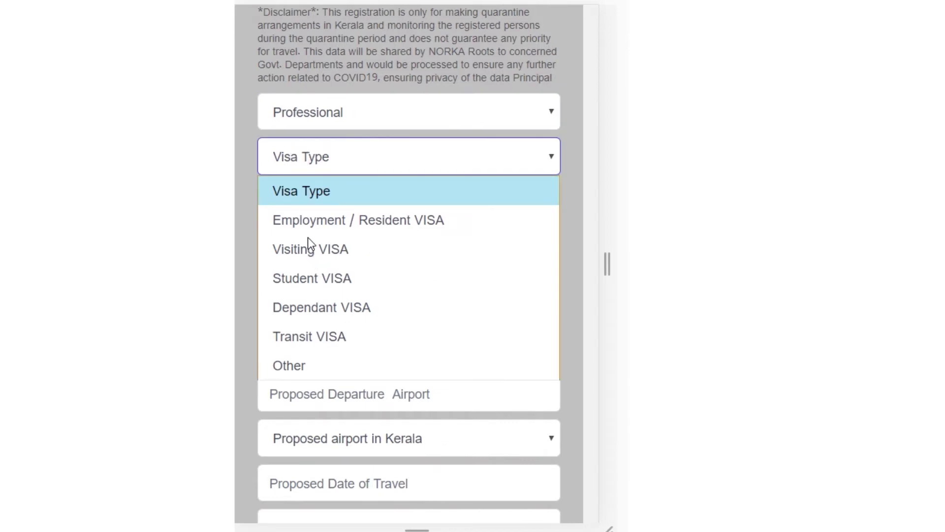
click(309, 220)
Set the visa expiry date to 21 April 2021
click(335, 206)
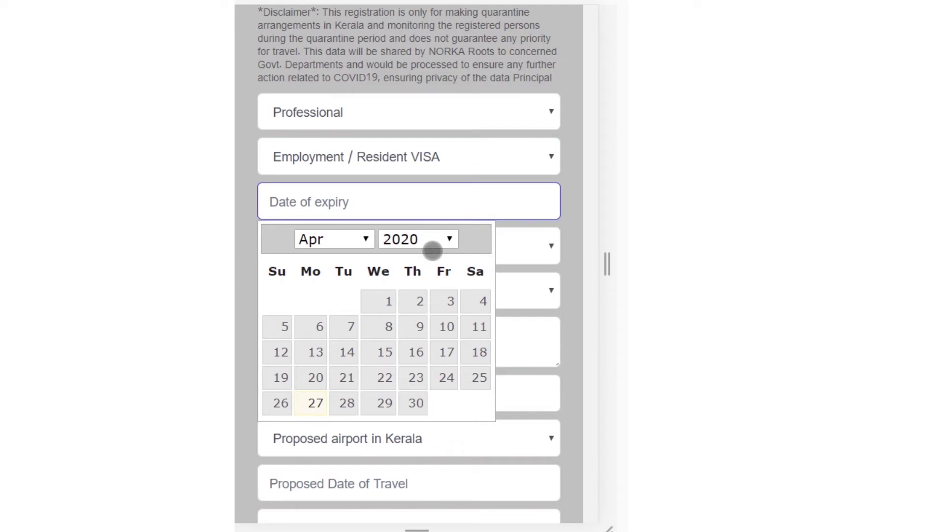
click(441, 239)
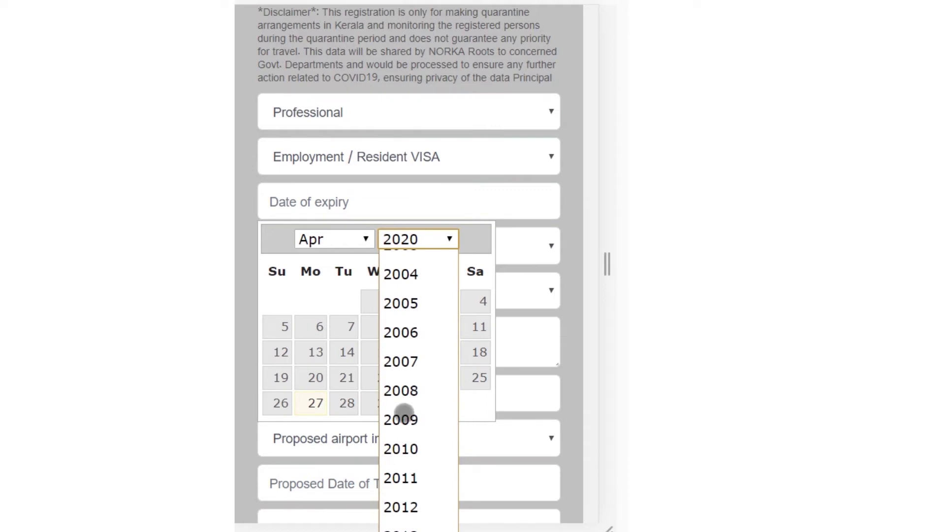
scroll(403, 411, down, 1)
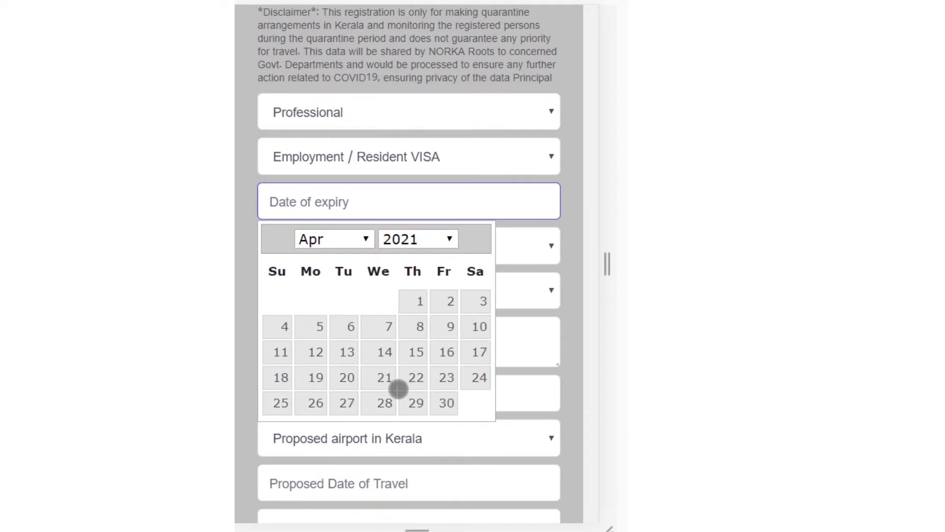
click(391, 369)
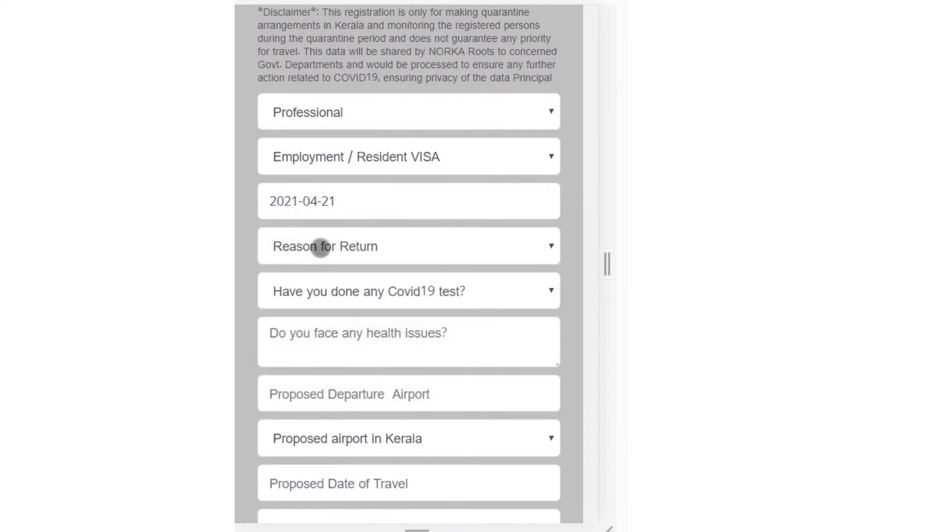
click(320, 247)
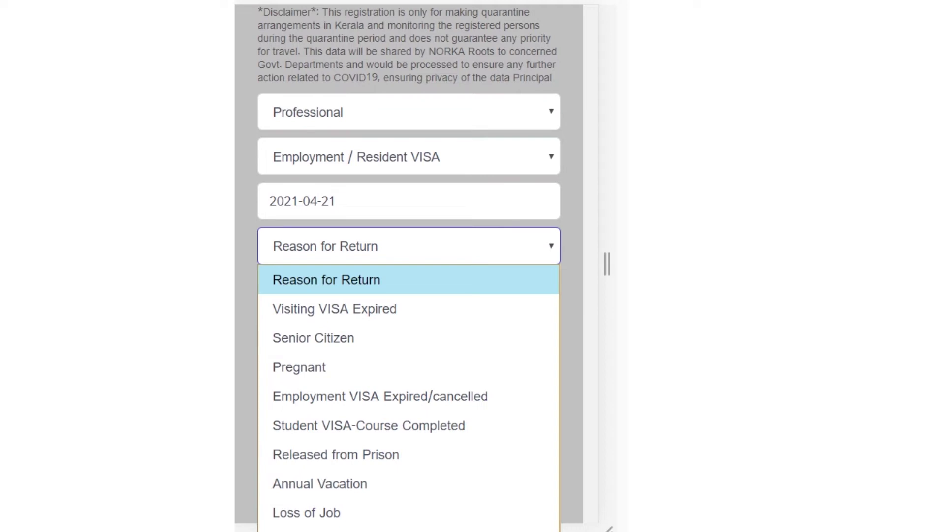
Choose Other reasons as the return reason and answer No to the Covid19 test
click(315, 530)
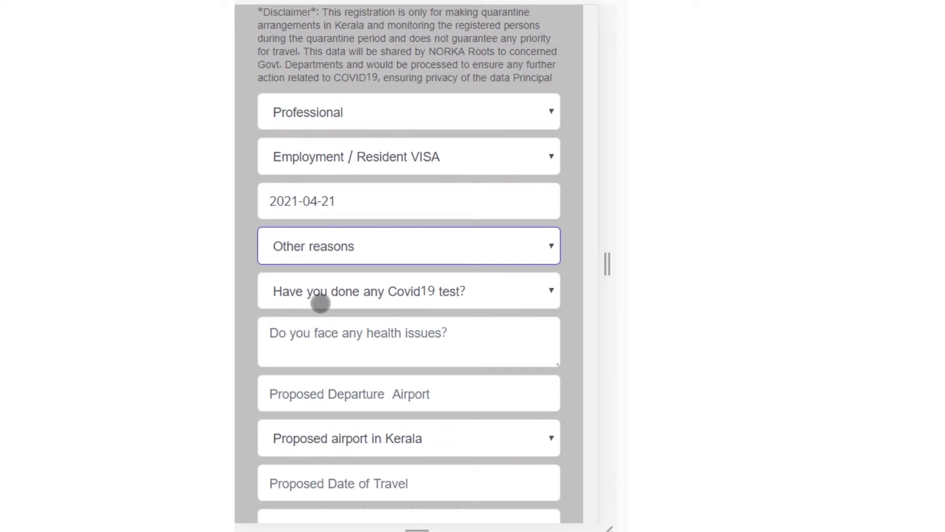
click(320, 298)
click(285, 383)
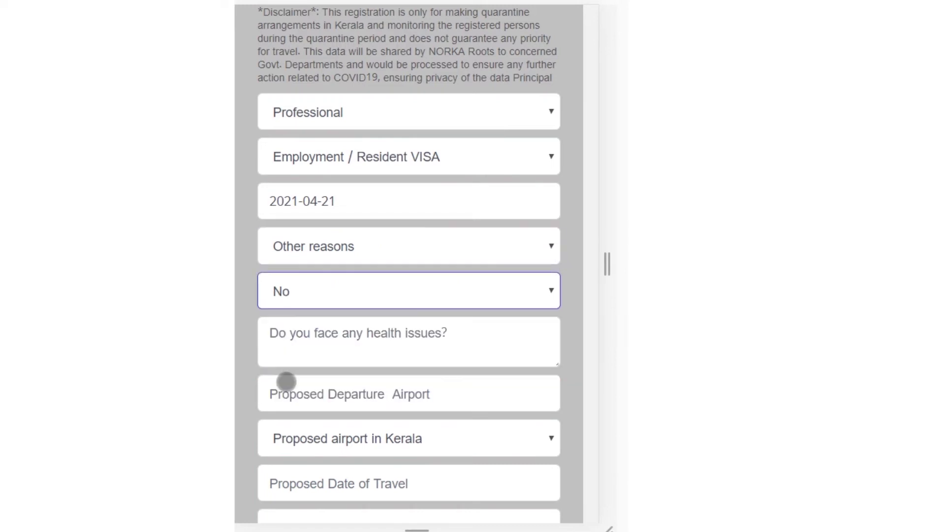
Enter 'no' for health issues and Sharjah as the departure airport
click(320, 338)
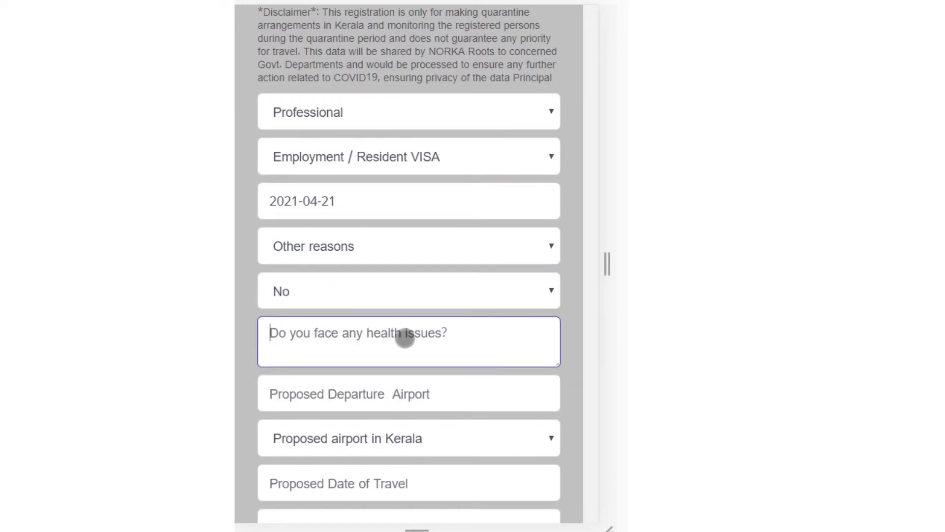
text(no)
click(368, 395)
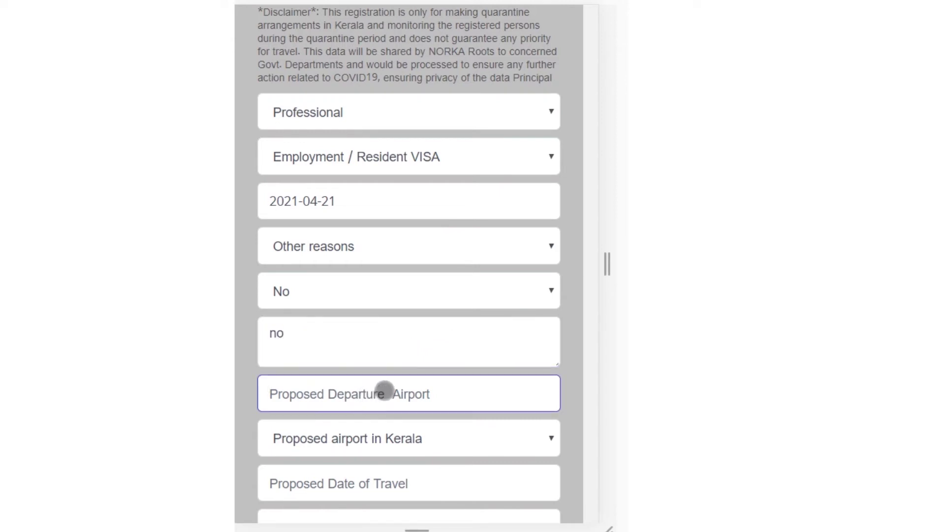
text(Sharjah)
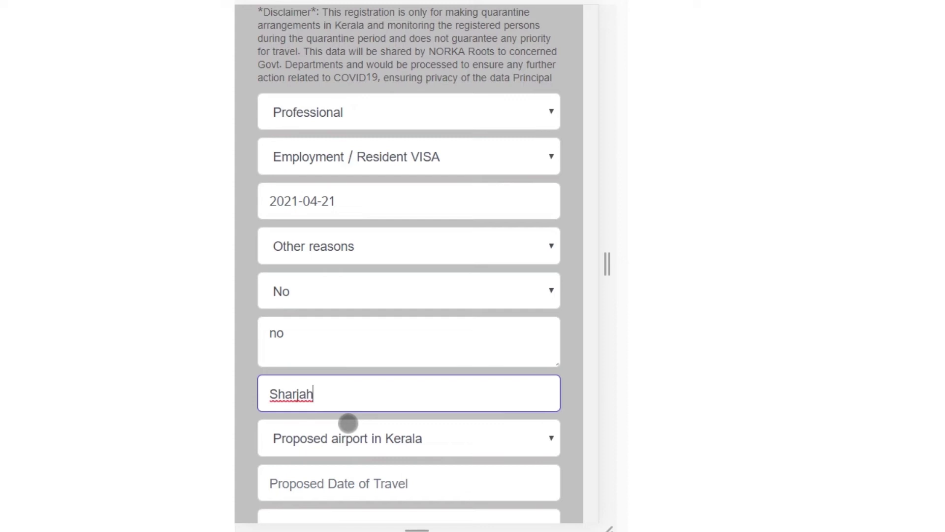
Choose Kochi as the proposed arrival airport in Kerala
click(350, 438)
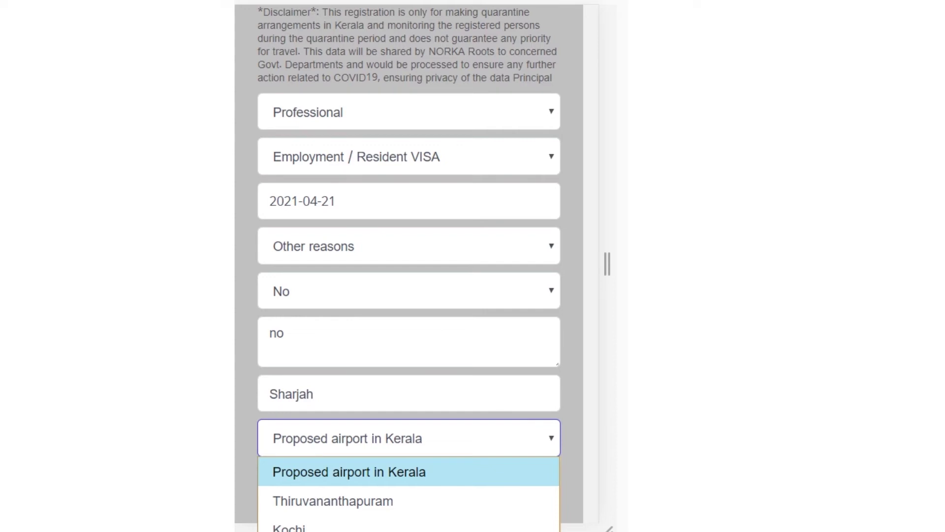
click(289, 527)
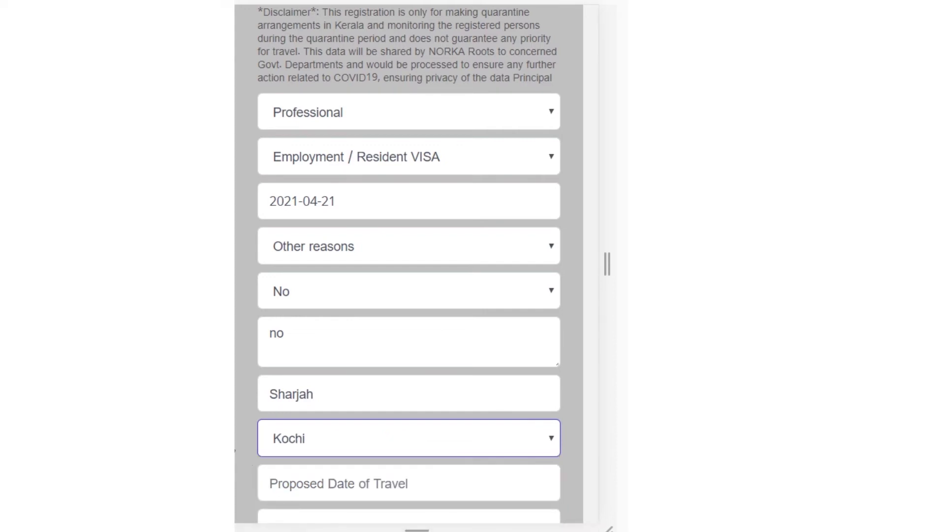
scroll(288, 441, down, 2)
scroll(289, 441, down, 2)
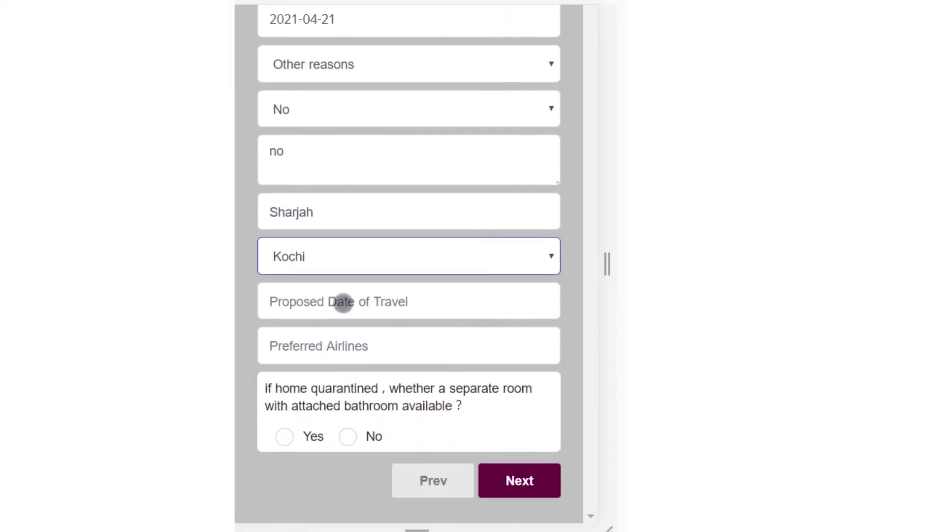
Set the travel date to 13 May 2020 and enter Emirates as preferred airline
click(343, 301)
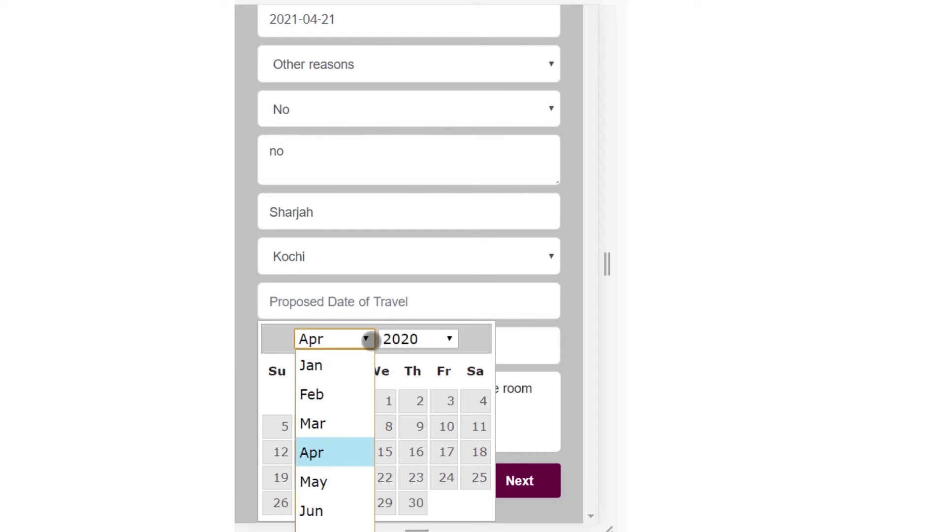
click(329, 481)
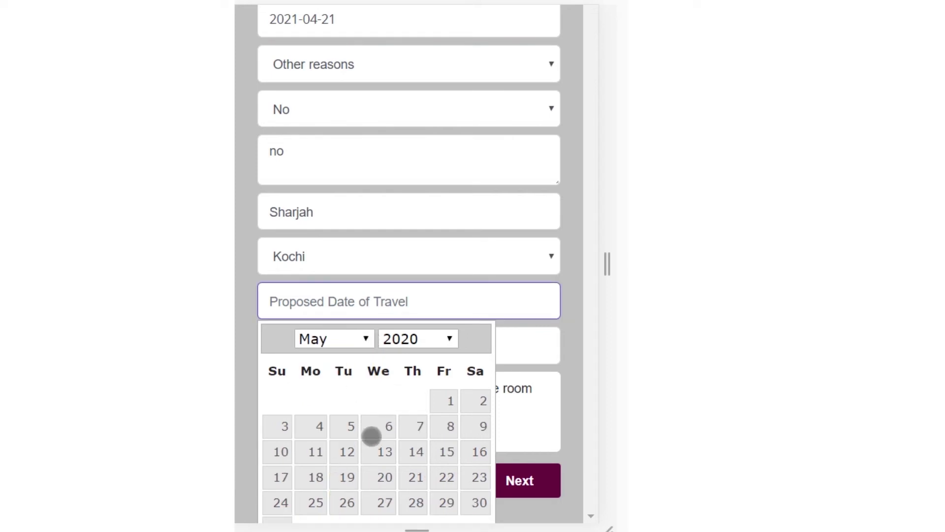
click(375, 449)
click(312, 344)
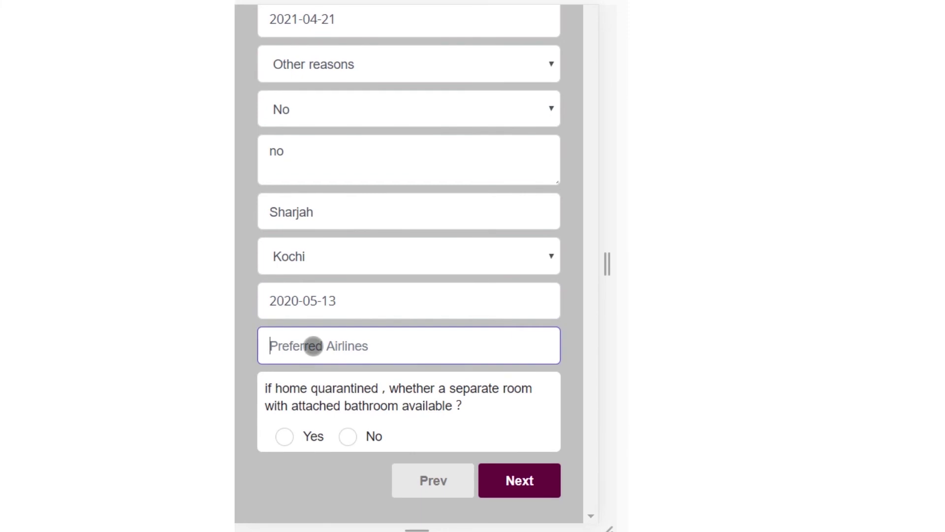
text(E)
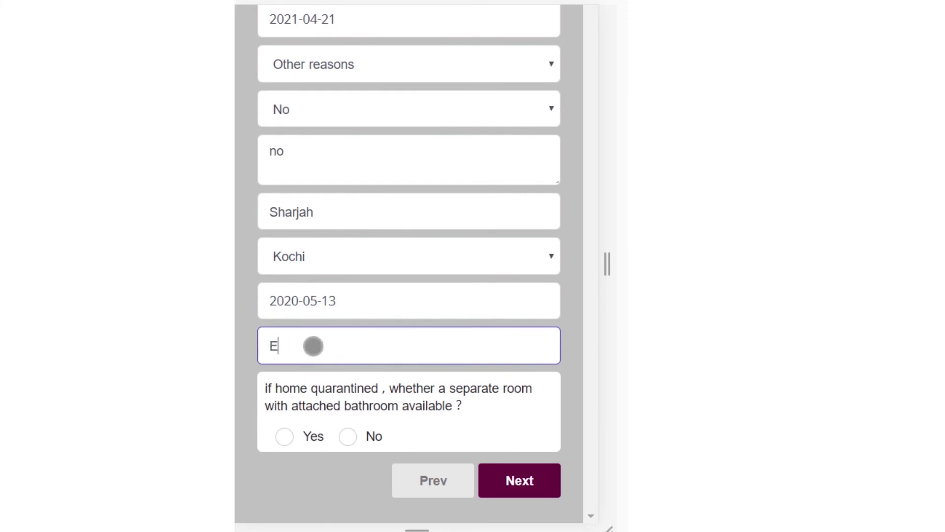
text(mirates)
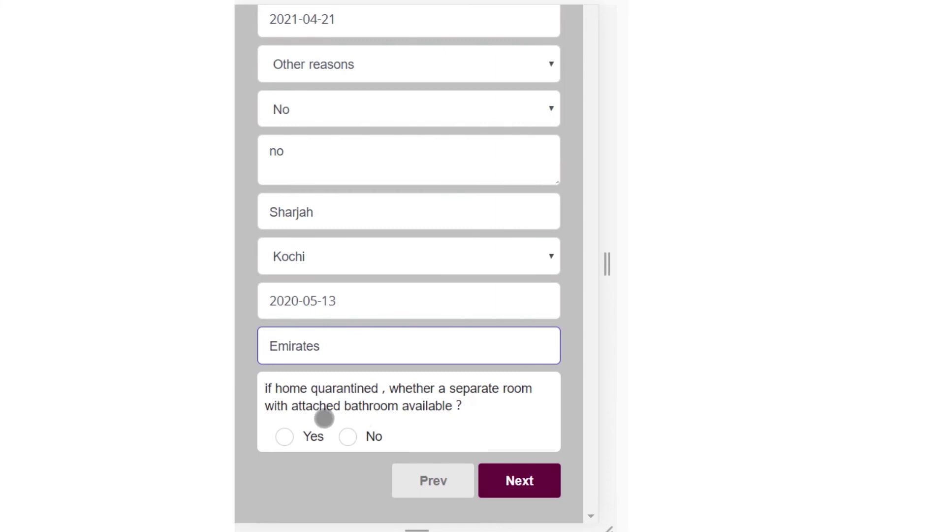
Answer Yes to the separate room question, review the summary, and submit the registration
click(284, 436)
click(525, 482)
drag(435, 468, 404, 52)
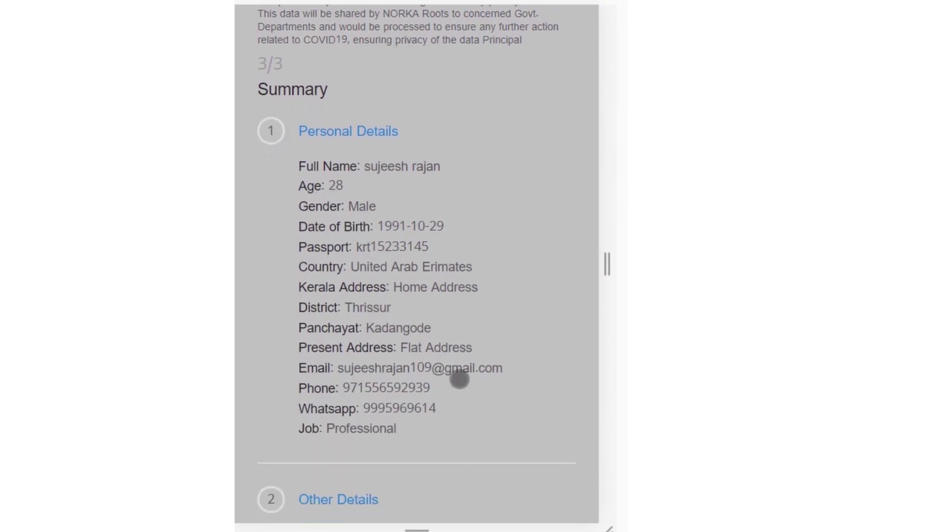
drag(448, 412, 448, 127)
click(527, 483)
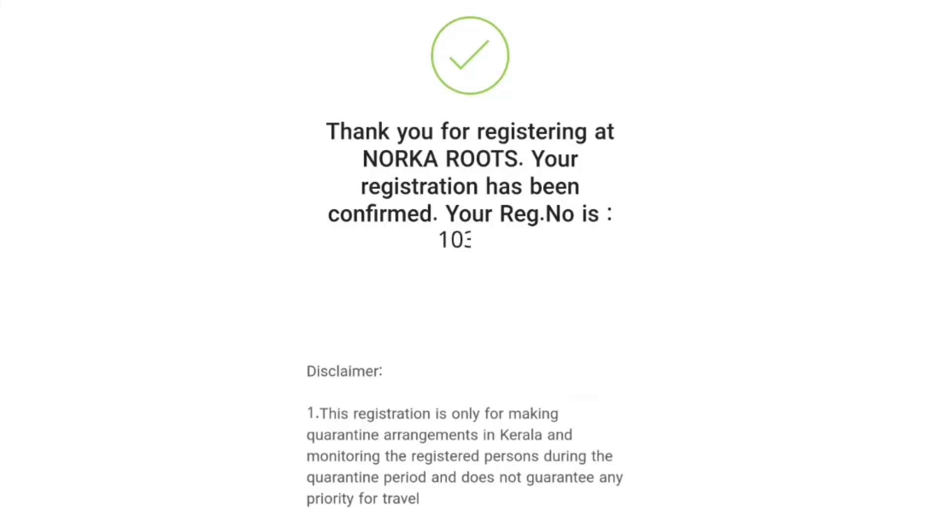